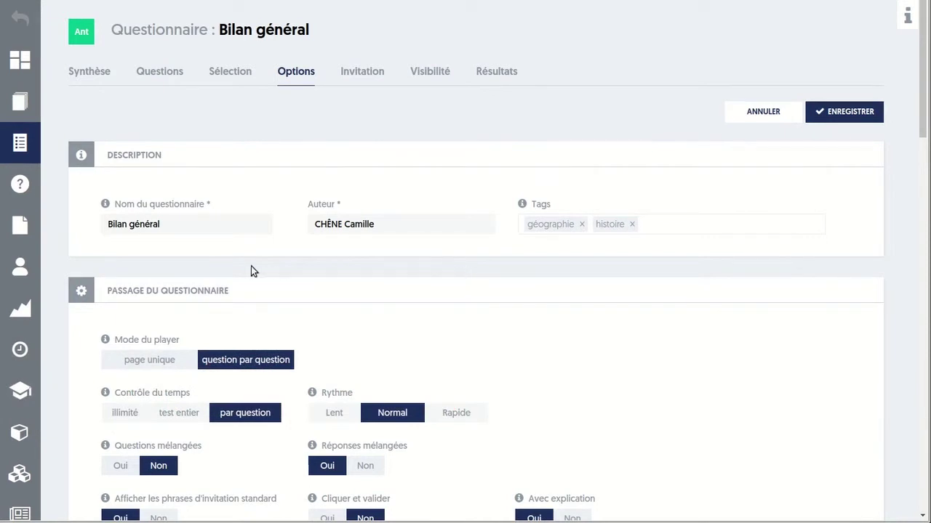
# Step: Look through the passage, score and consequences sections of the Bilan général questionnaire's options
pyautogui.scroll(-2, 705, 293)
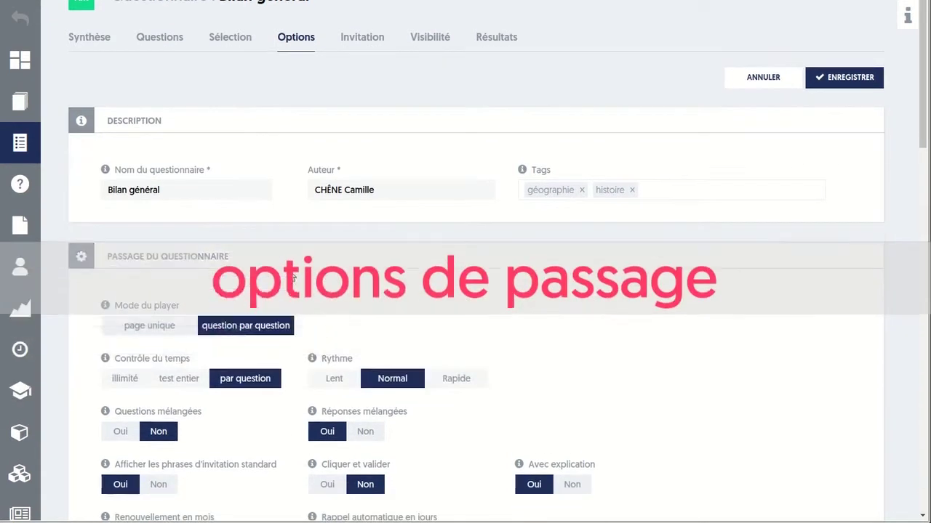
pyautogui.scroll(-7, 705, 293)
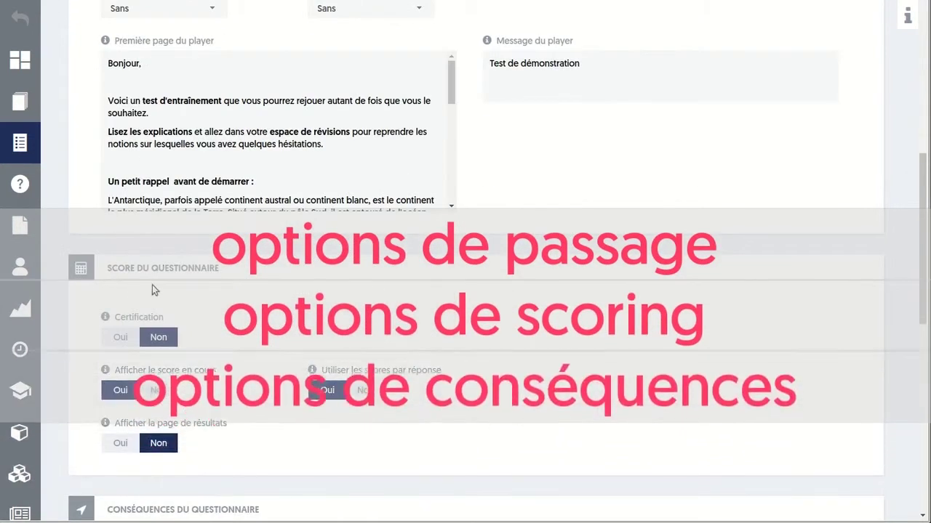
pyautogui.scroll(-2, 414, 287)
pyautogui.scroll(-2, 427, 286)
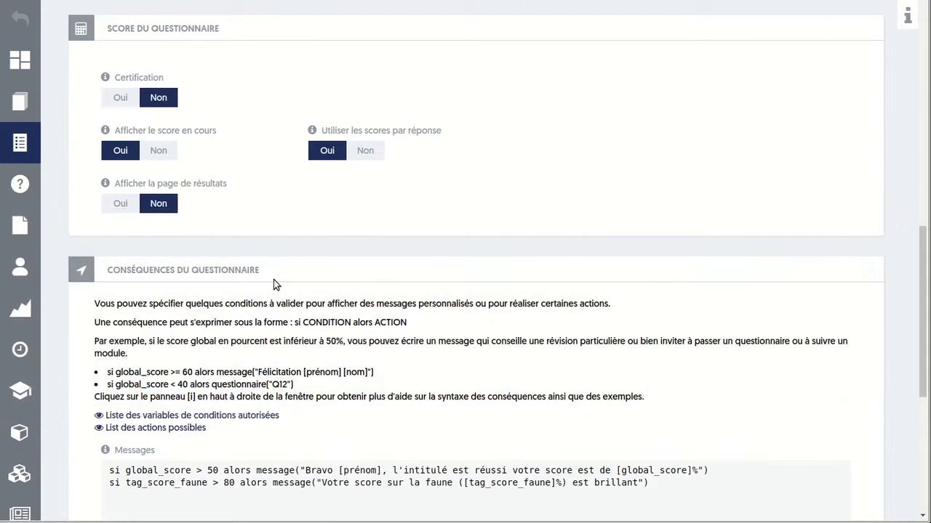
pyautogui.scroll(2, 393, 283)
pyautogui.scroll(9, 405, 289)
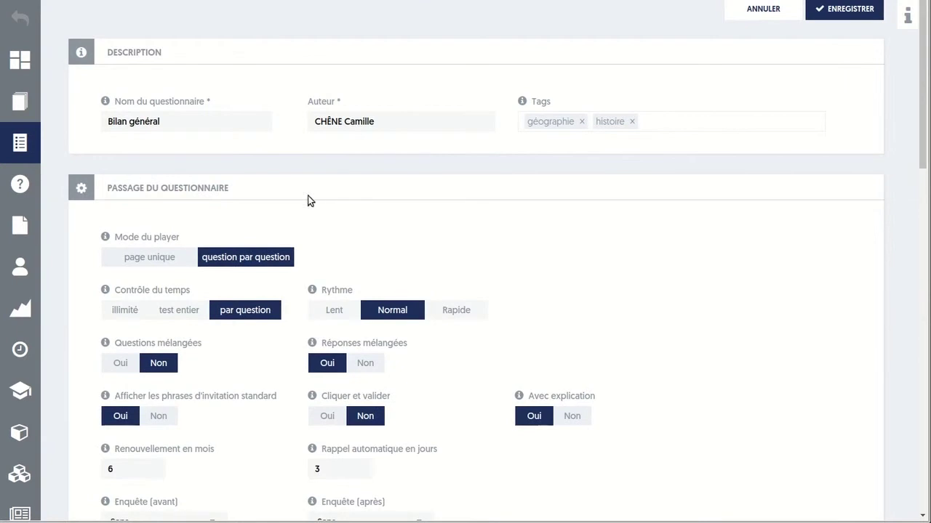
# Step: Set the questionnaire's player mode to page unique and its time control to illimité
pyautogui.click(167, 258)
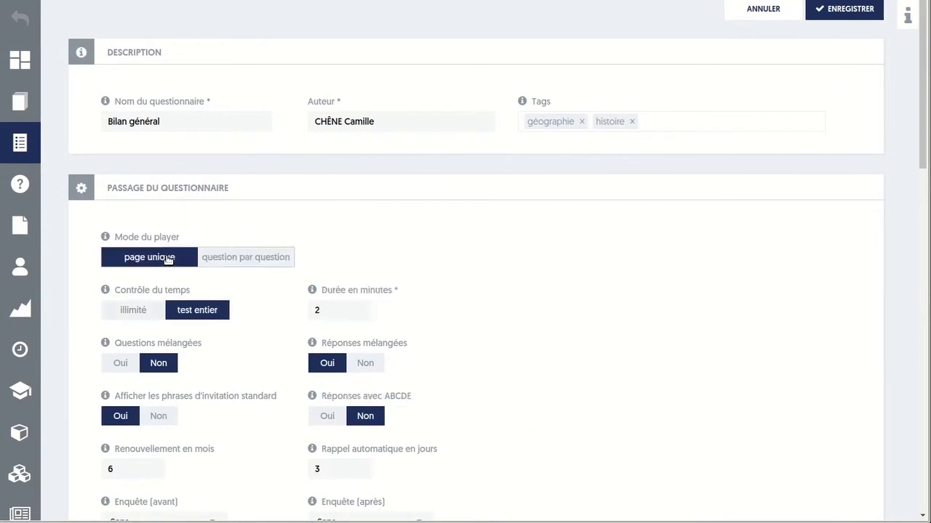
pyautogui.click(218, 258)
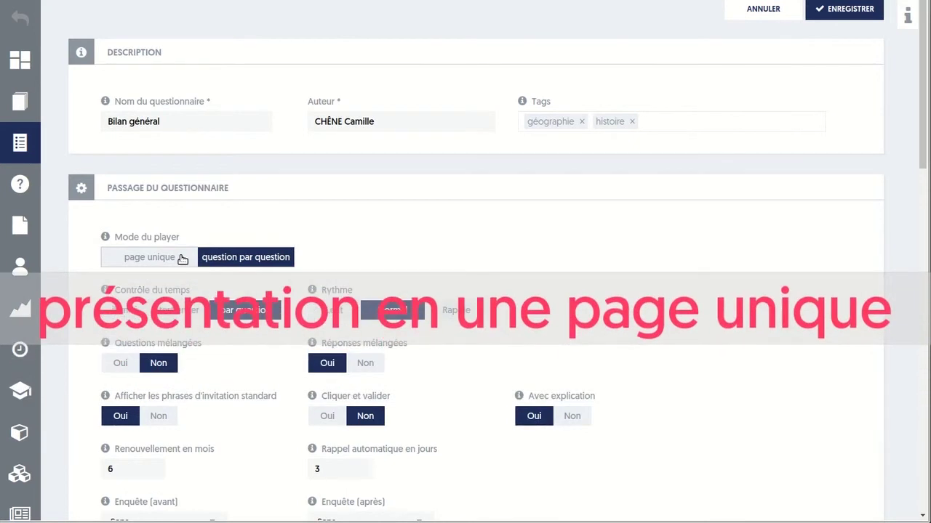
pyautogui.click(181, 260)
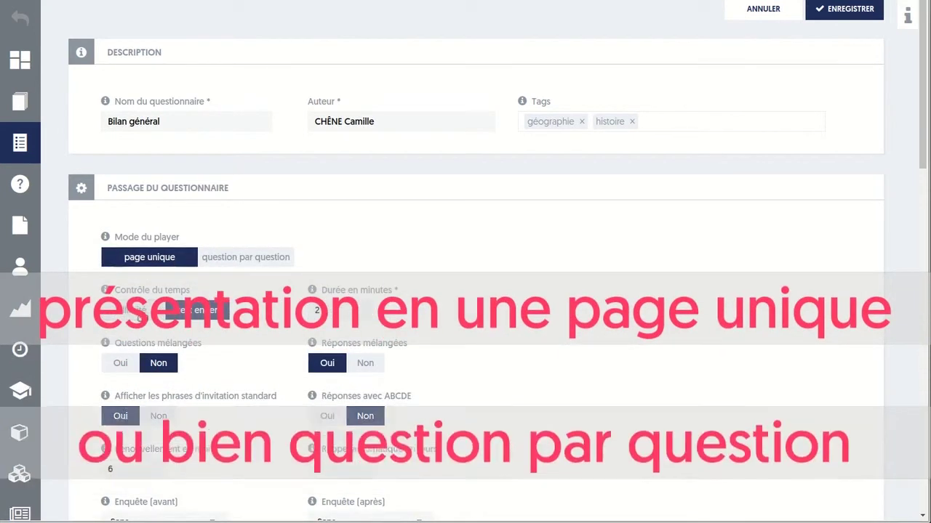
pyautogui.click(137, 314)
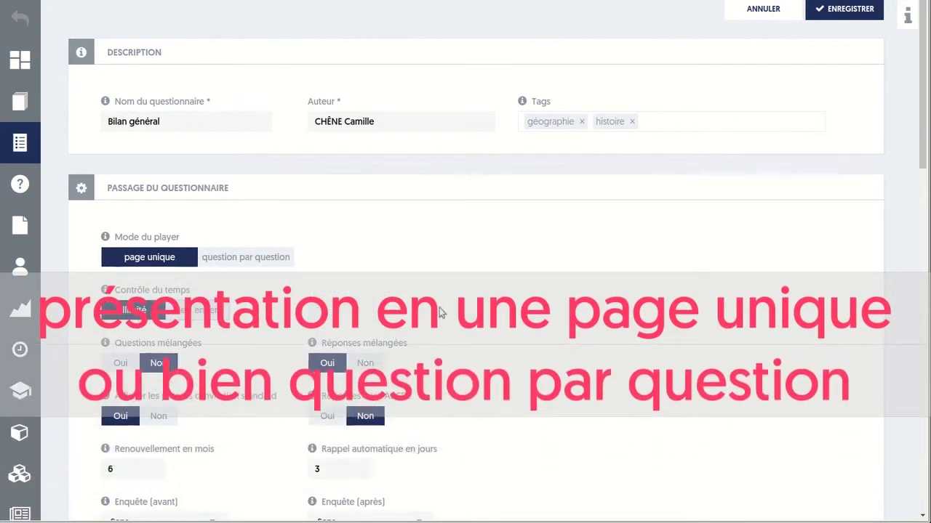
pyautogui.scroll(3, 738, 170)
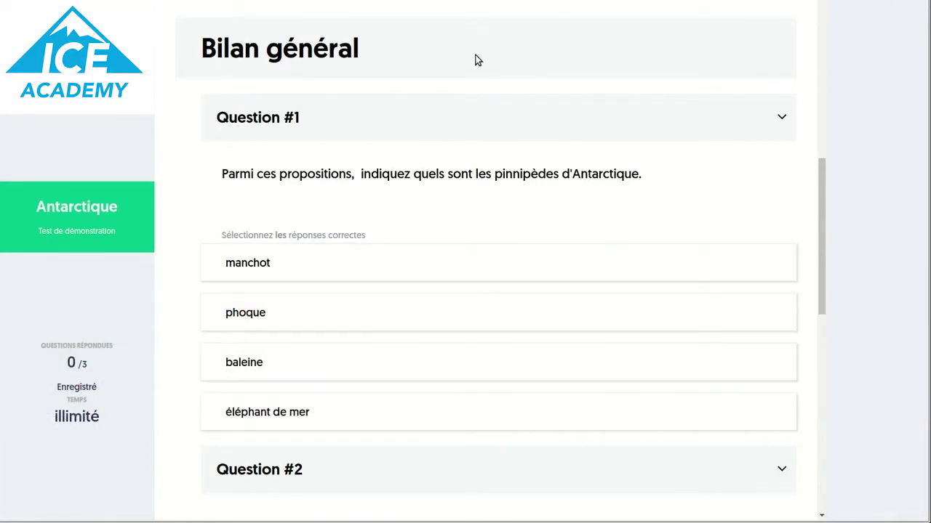
# Step: Look over the single-page questionnaire and answer Question #1 with phoque and éléphant de mer
pyautogui.scroll(-1, 472, 218)
pyautogui.scroll(-6, 473, 222)
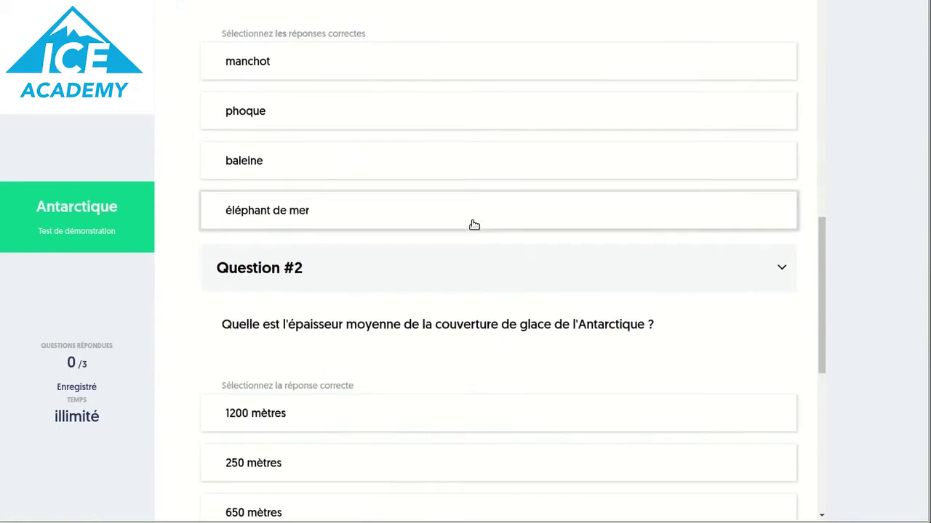
pyautogui.scroll(6, 472, 232)
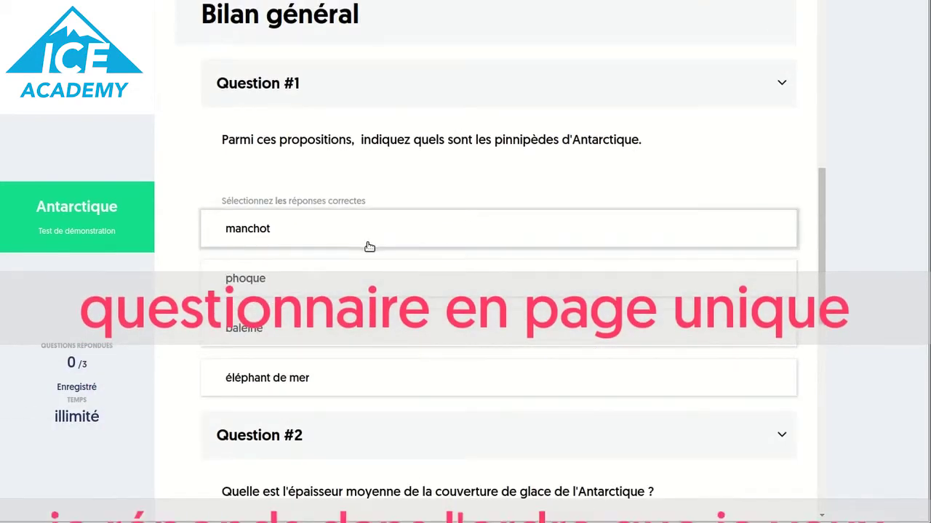
pyautogui.click(340, 283)
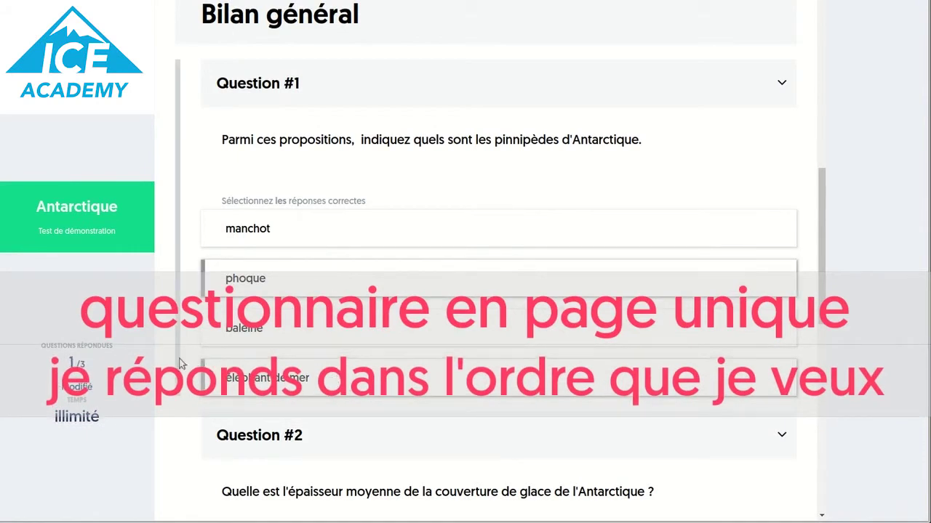
# Step: Collapse Question #1 and save the answers for the whole questionnaire
pyautogui.click(782, 86)
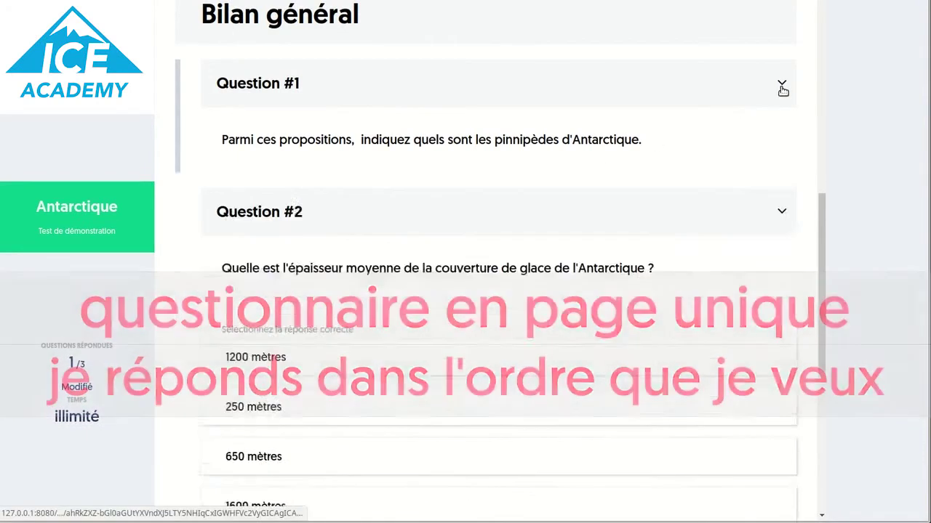
pyautogui.scroll(3, 768, 118)
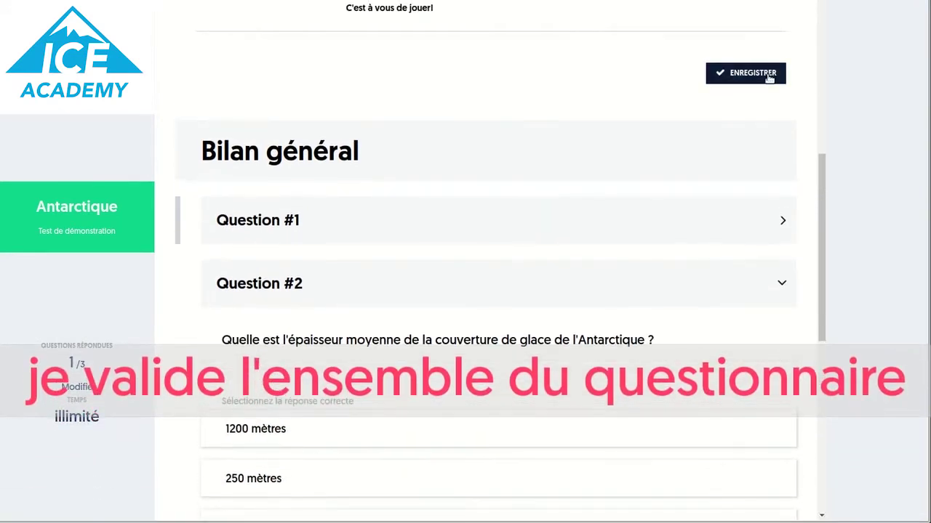
pyautogui.click(770, 75)
pyautogui.click(873, 265)
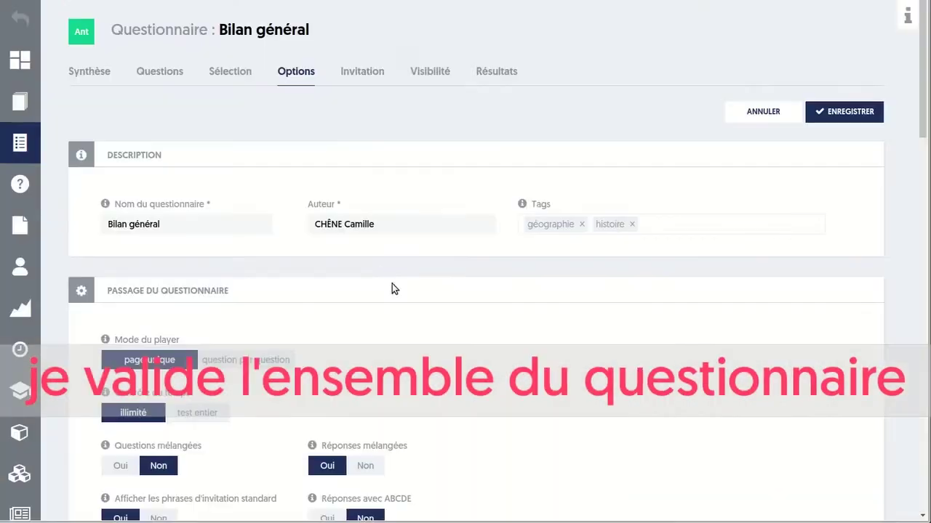
# Step: In the passage options, set the player mode to question par question, time control to par question and Questions mélangées to Non
pyautogui.click(259, 362)
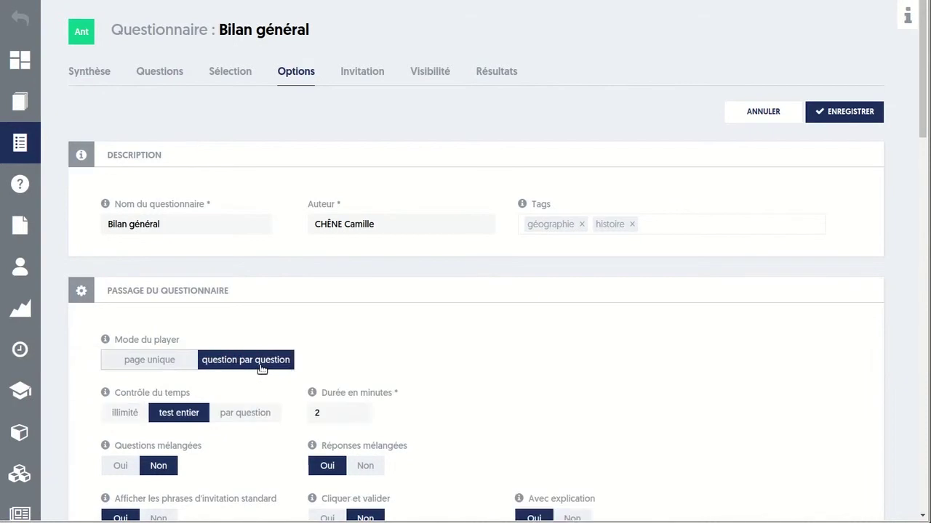
pyautogui.scroll(-3, 435, 357)
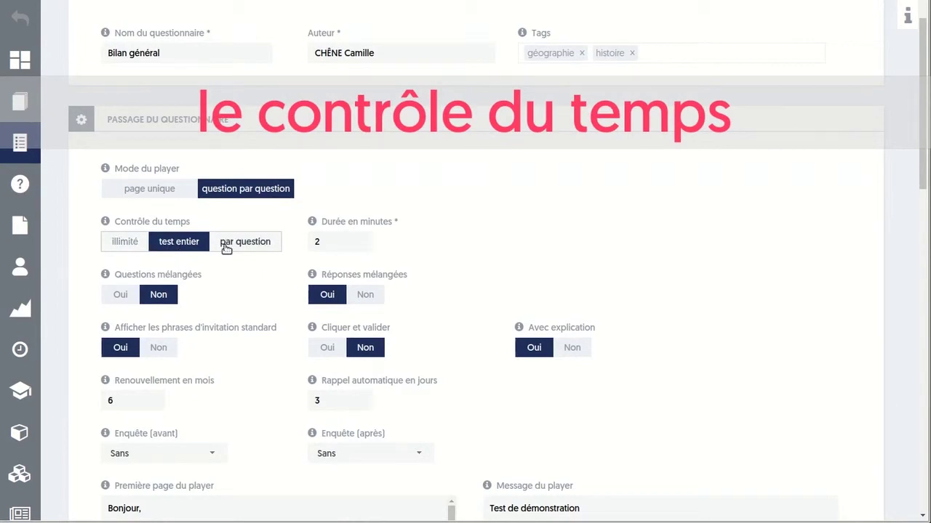
pyautogui.click(234, 245)
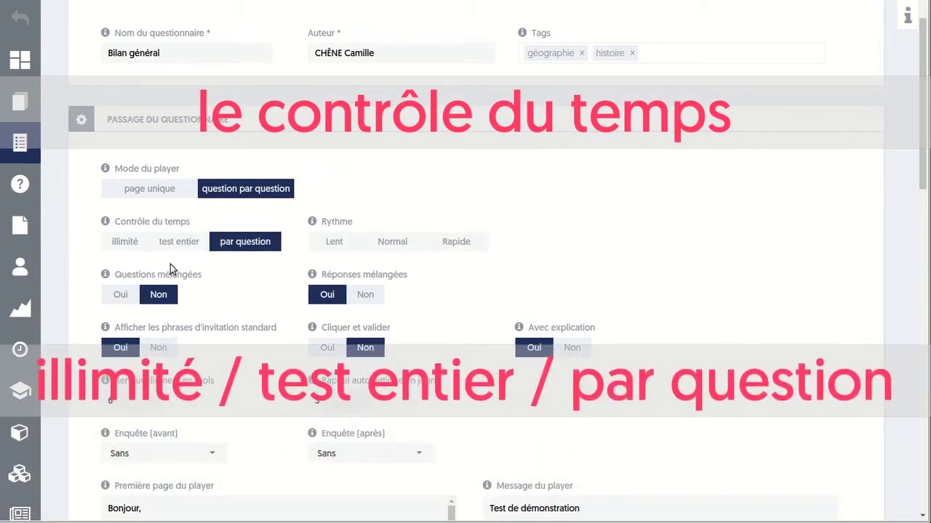
pyautogui.click(125, 299)
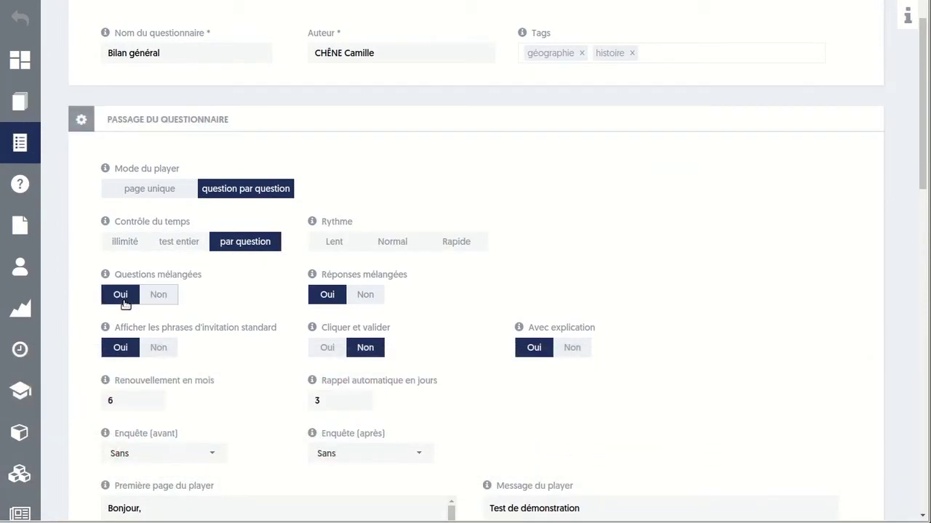
pyautogui.click(159, 297)
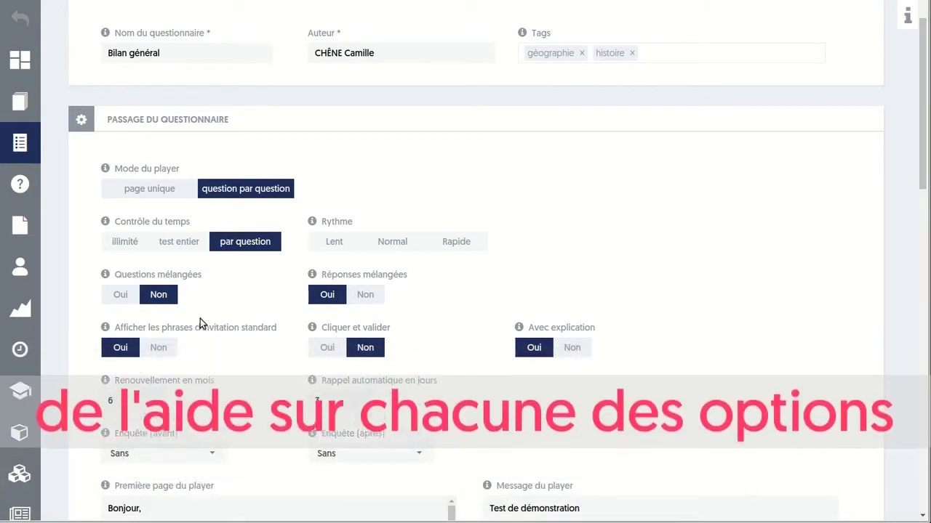
# Step: Consult the help on standard invitation phrases and Cliquer et valider, and set Avec explication to Oui
pyautogui.moveTo(105, 329)
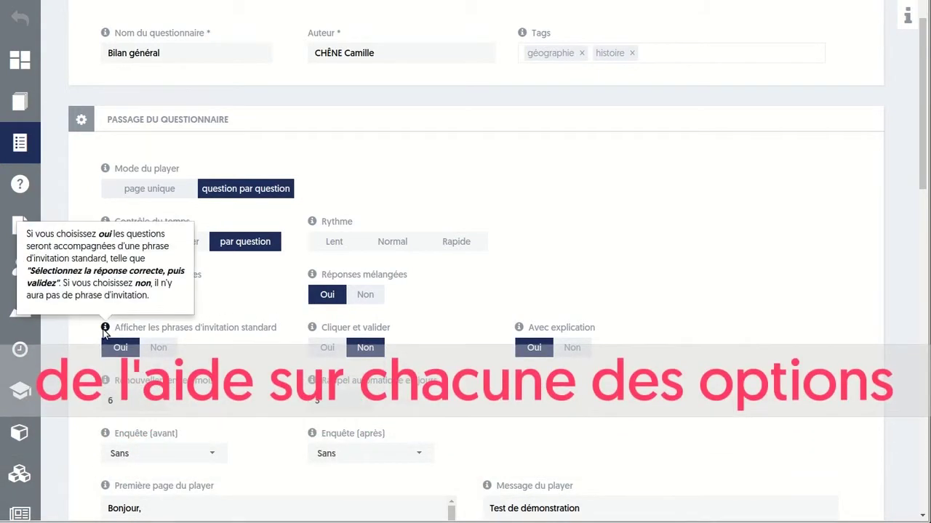
pyautogui.moveTo(312, 329)
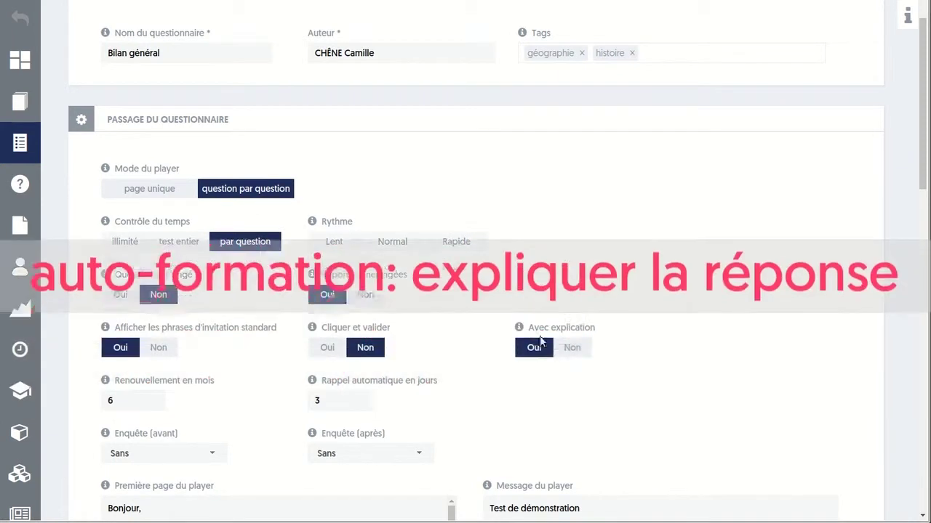
pyautogui.click(573, 348)
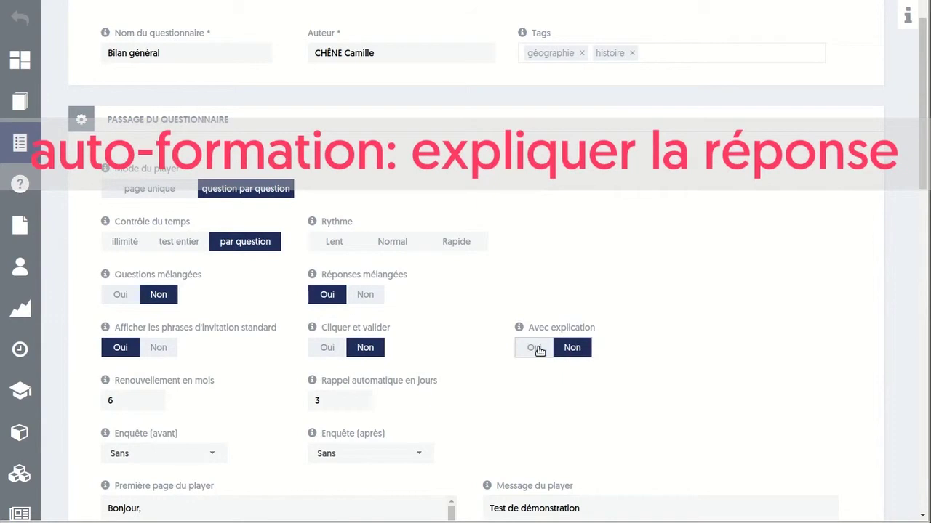
pyautogui.click(536, 348)
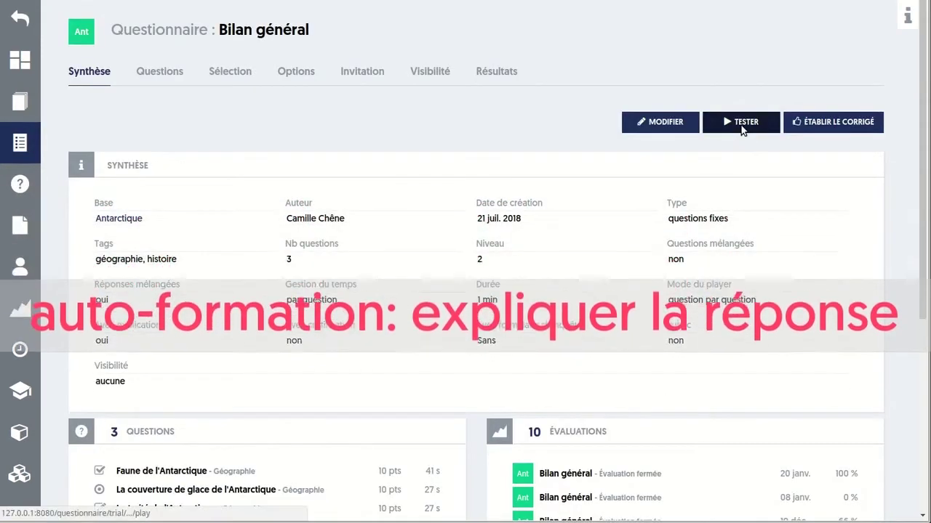
# Step: Test the questionnaire, submit phoque and éléphant de mer as answers to the first question, and read the explanation
pyautogui.click(742, 122)
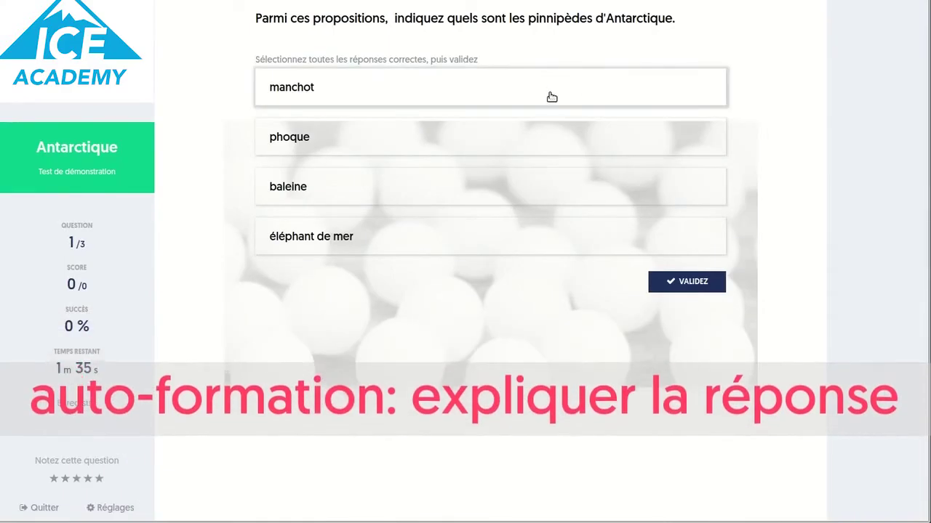
pyautogui.click(548, 98)
pyautogui.click(530, 236)
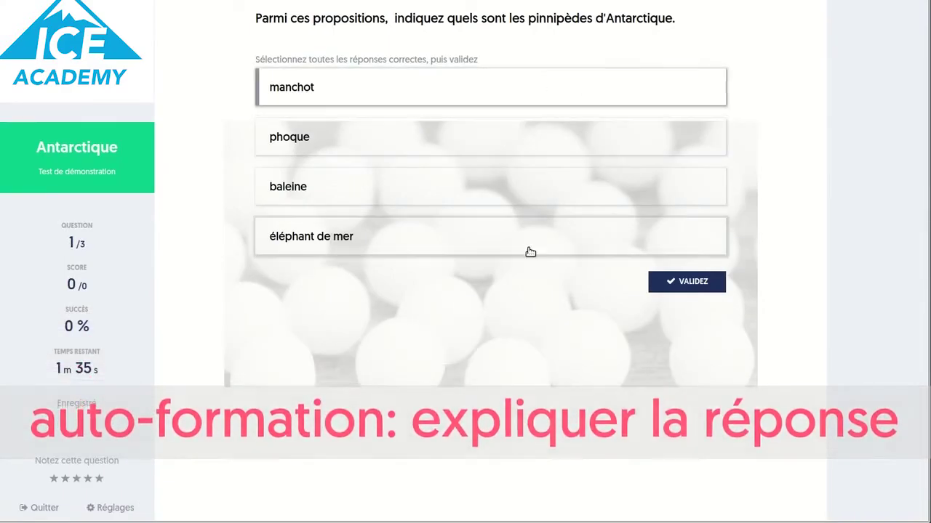
pyautogui.click(524, 145)
pyautogui.click(521, 93)
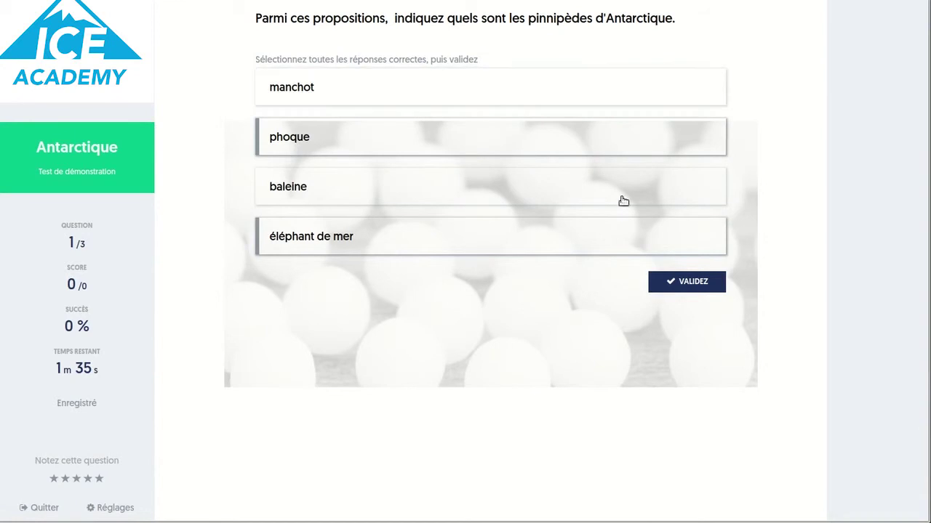
pyautogui.click(690, 285)
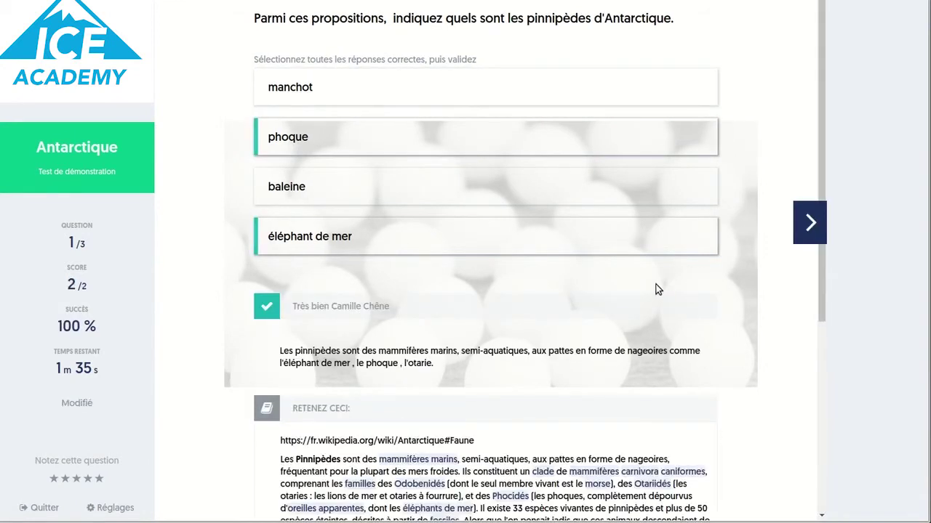
pyautogui.scroll(-4, 331, 329)
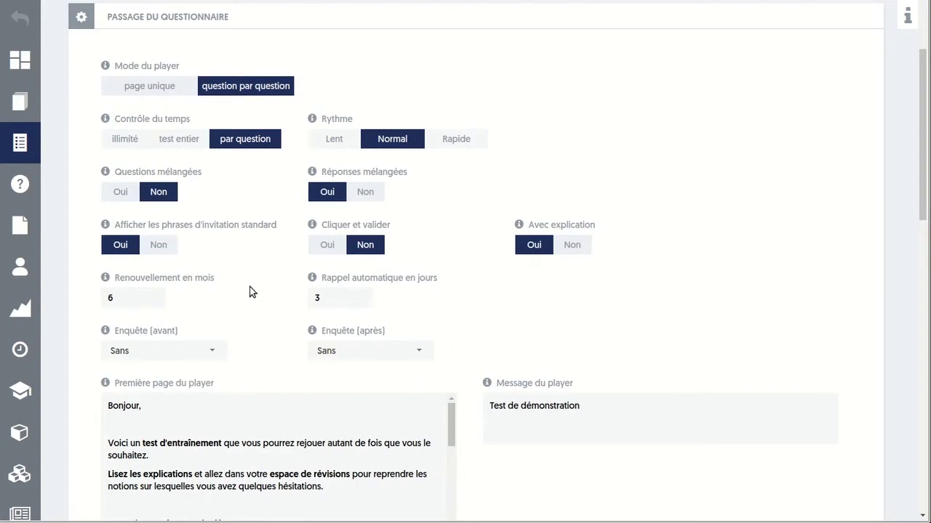
# Step: Set Enquête (avant) to Identité and Enquête (après) to Satisfaction, and review the player's first-page text
pyautogui.moveTo(104, 279)
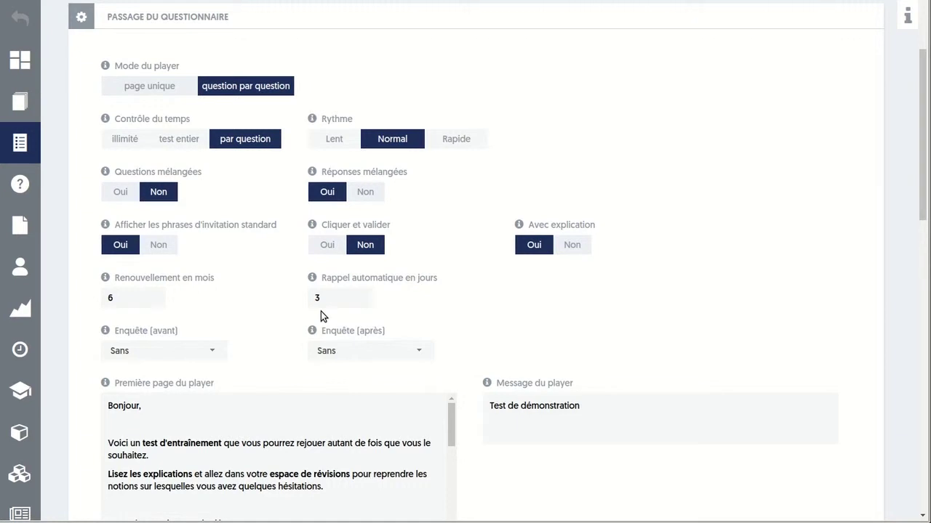
pyautogui.click(213, 354)
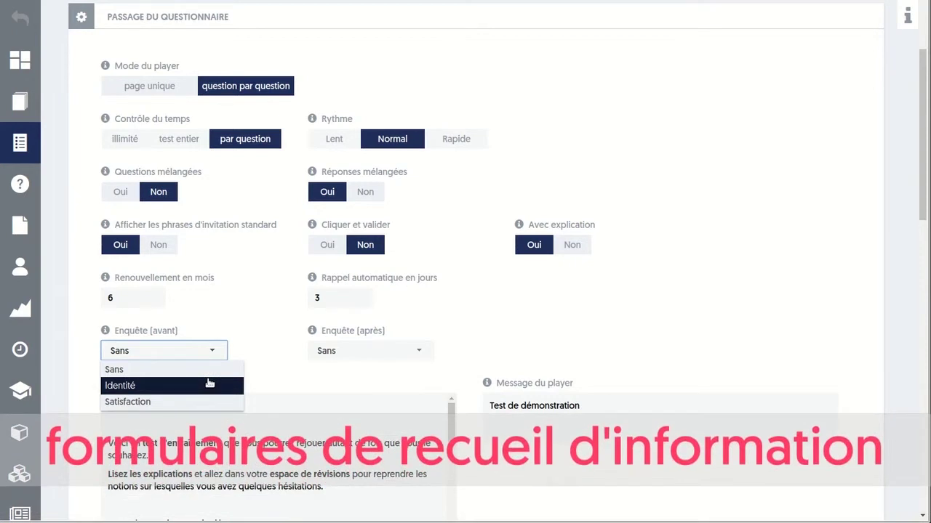
pyautogui.click(209, 383)
pyautogui.click(354, 356)
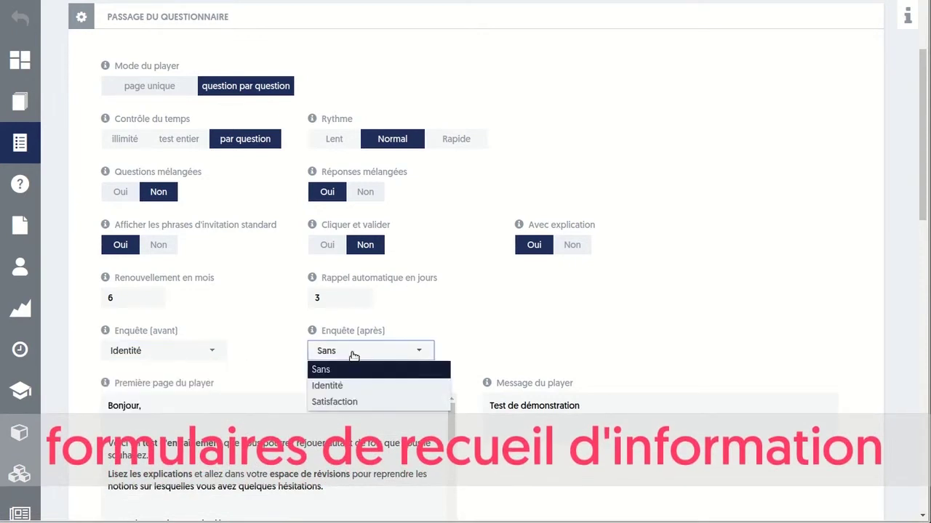
pyautogui.click(354, 403)
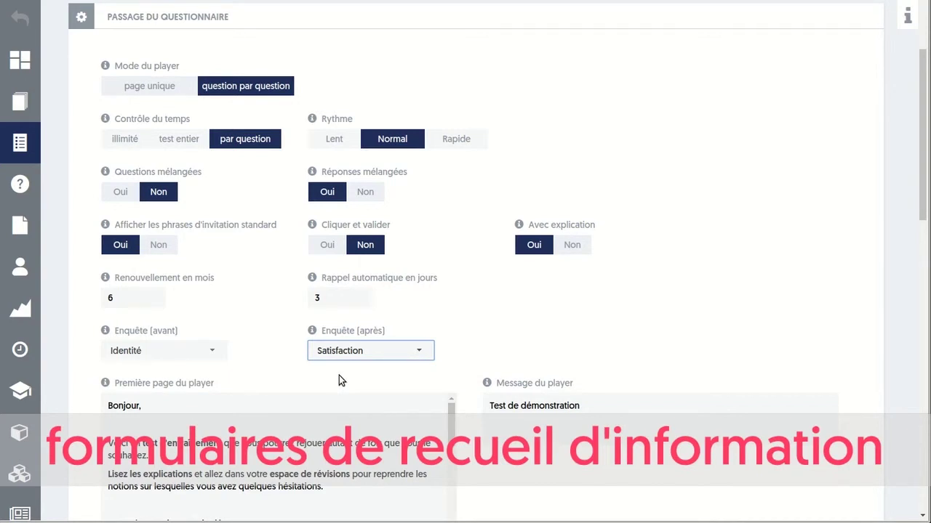
pyautogui.scroll(-1, 339, 375)
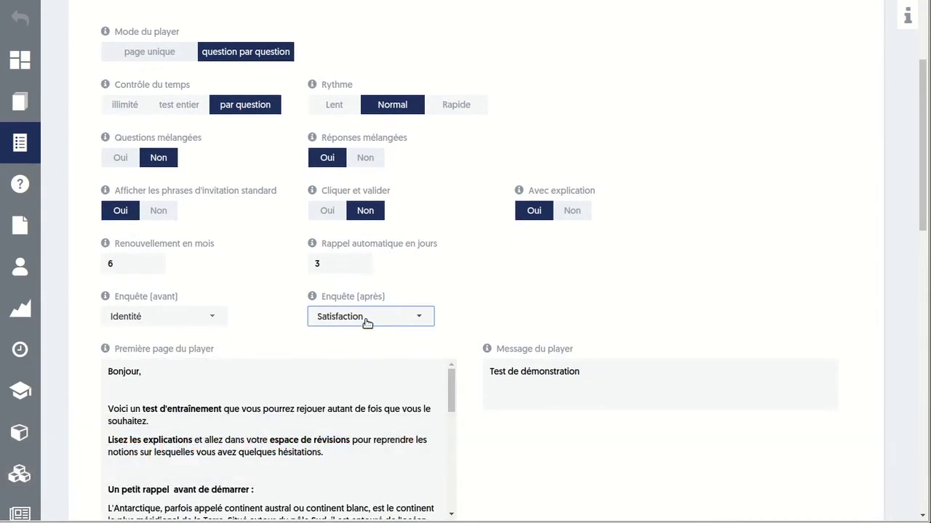
pyautogui.scroll(-3, 347, 349)
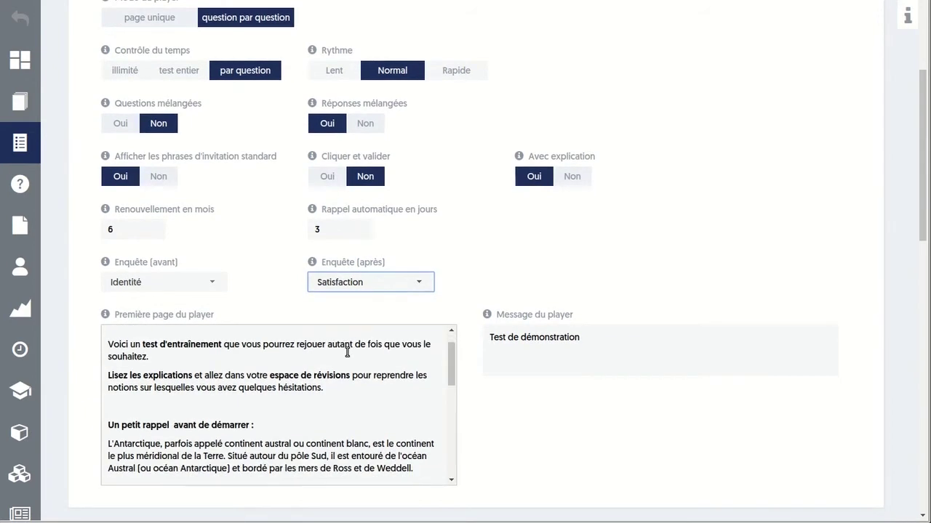
# Step: Review the rest of the player's first-page content, and set Certification to Oui with a certification level of 80%
pyautogui.scroll(-4, 347, 352)
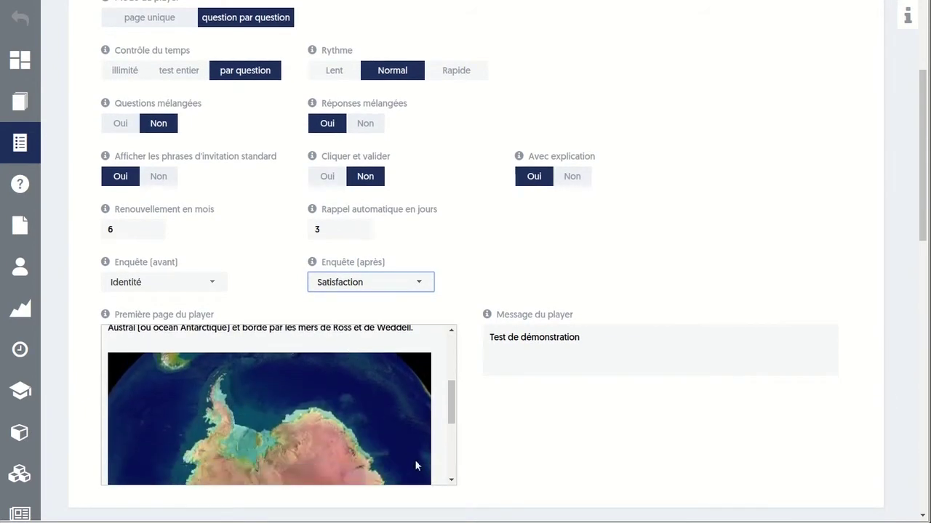
pyautogui.scroll(3, 389, 442)
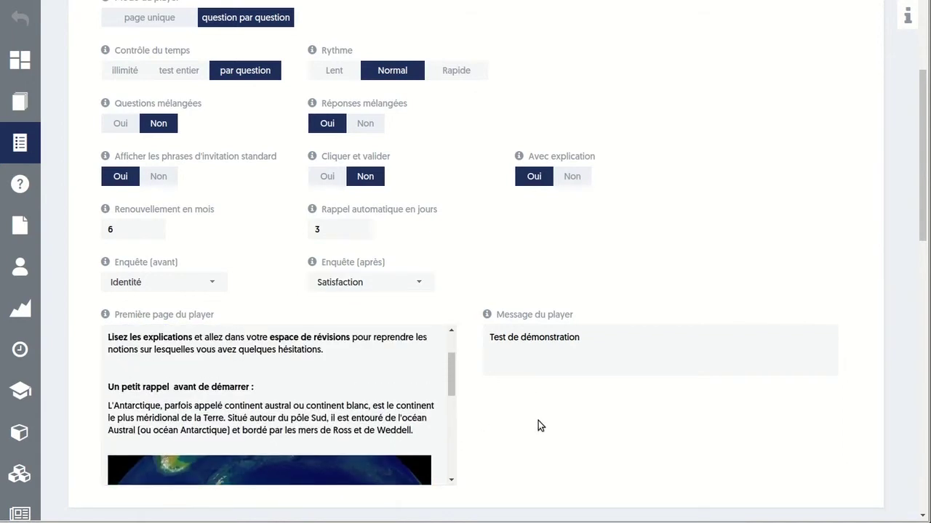
pyautogui.scroll(-3, 538, 421)
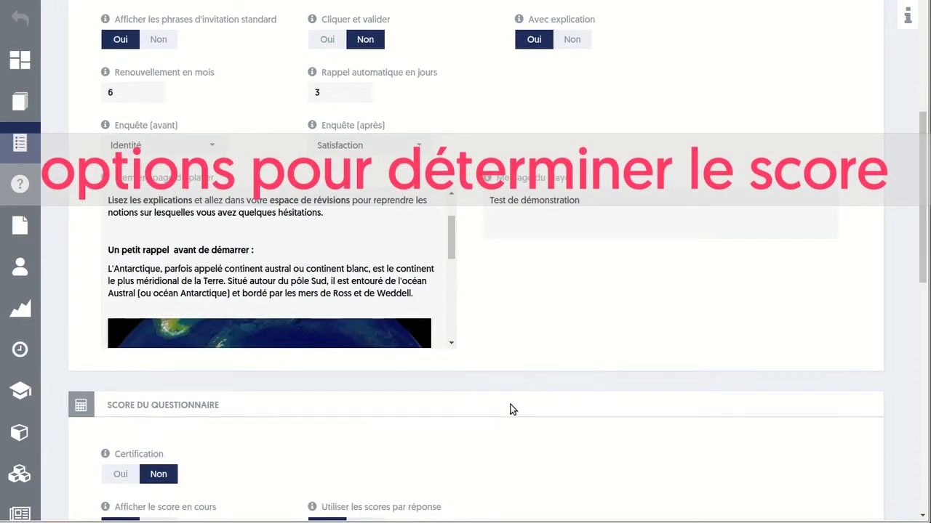
pyautogui.scroll(-3, 513, 409)
pyautogui.scroll(-2, 525, 399)
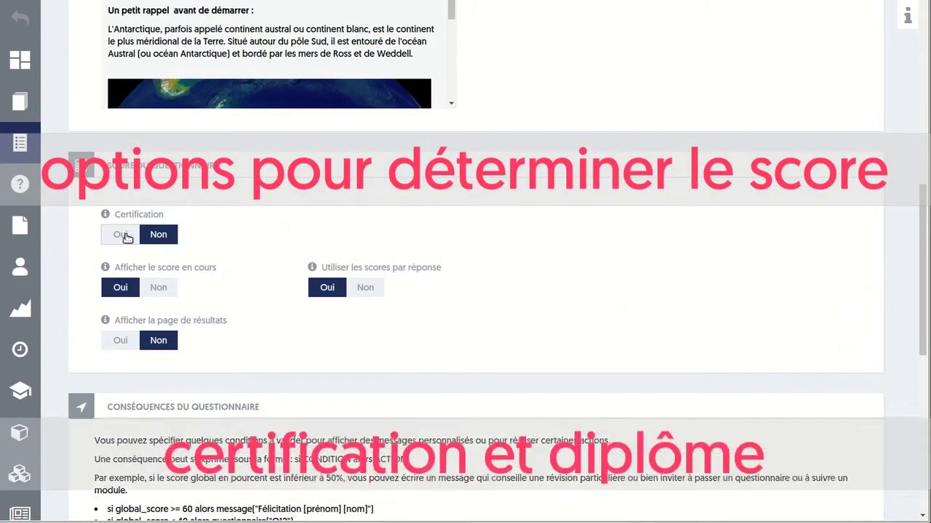
pyautogui.click(121, 235)
pyautogui.click(284, 234)
pyautogui.write('80')
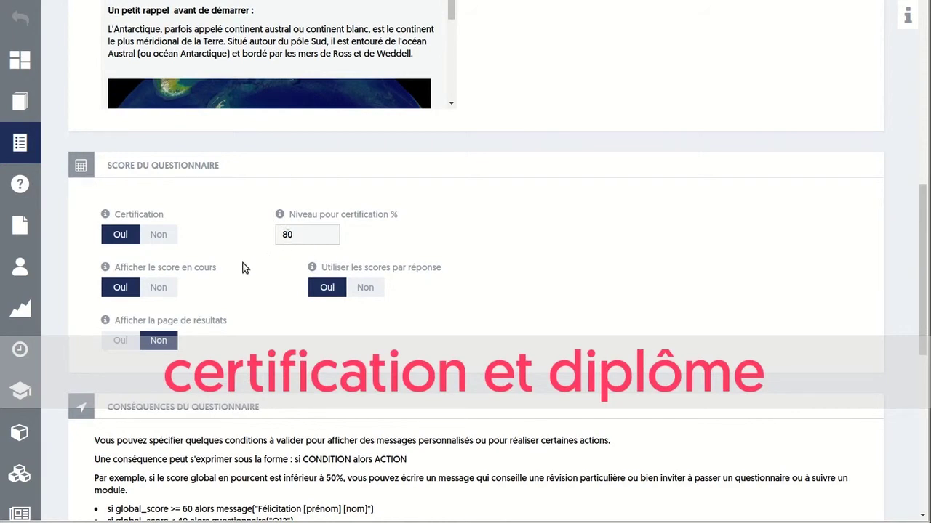
# Step: Set Afficher le score en cours to Non, and restore it to Oui
pyautogui.click(159, 288)
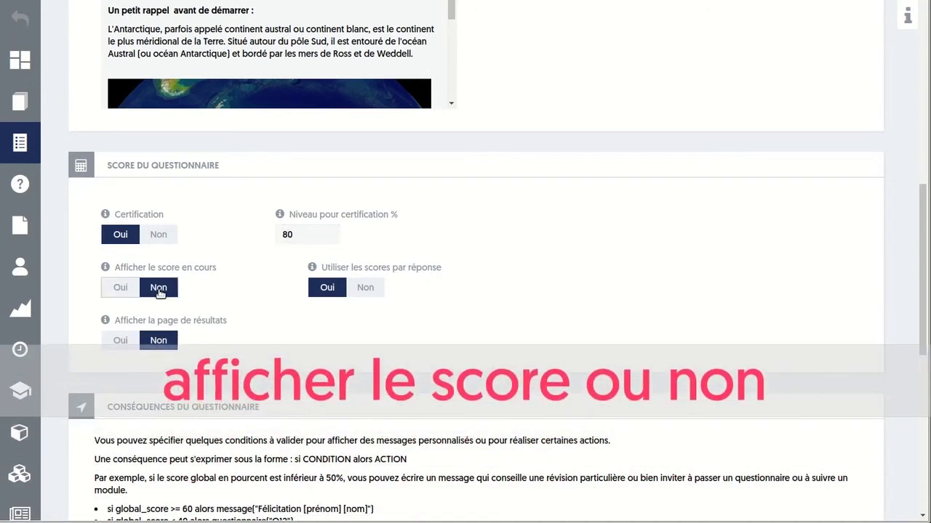
pyautogui.click(131, 289)
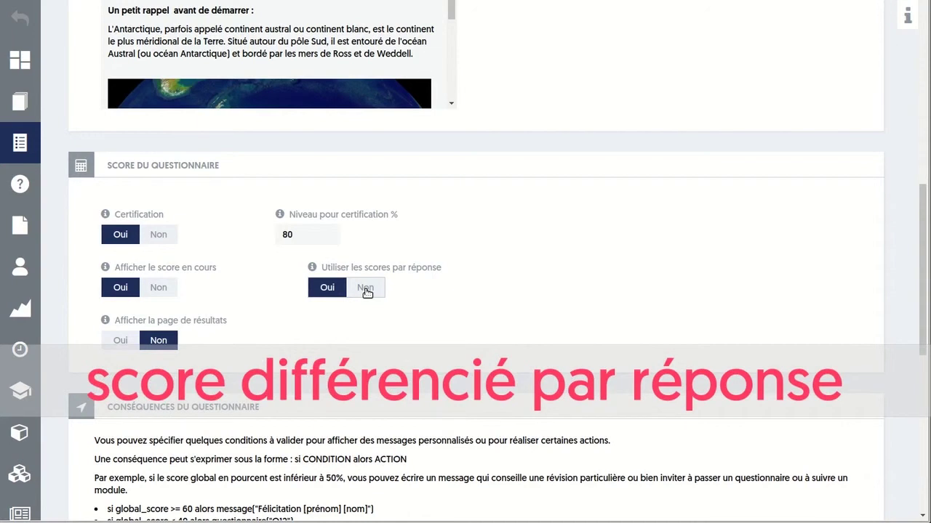
# Step: Set Utiliser les scores par réponse to Non and Afficher la page de résultats to Oui
pyautogui.click(367, 290)
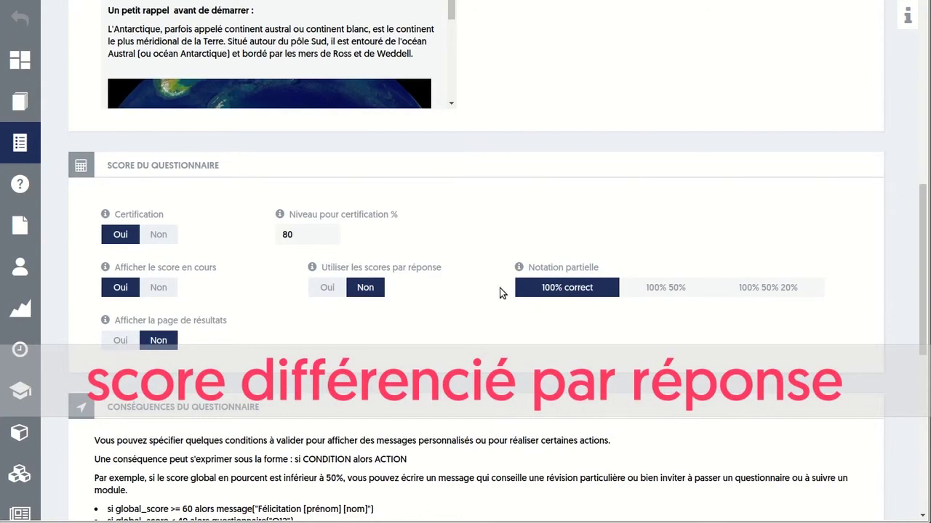
pyautogui.moveTo(519, 269)
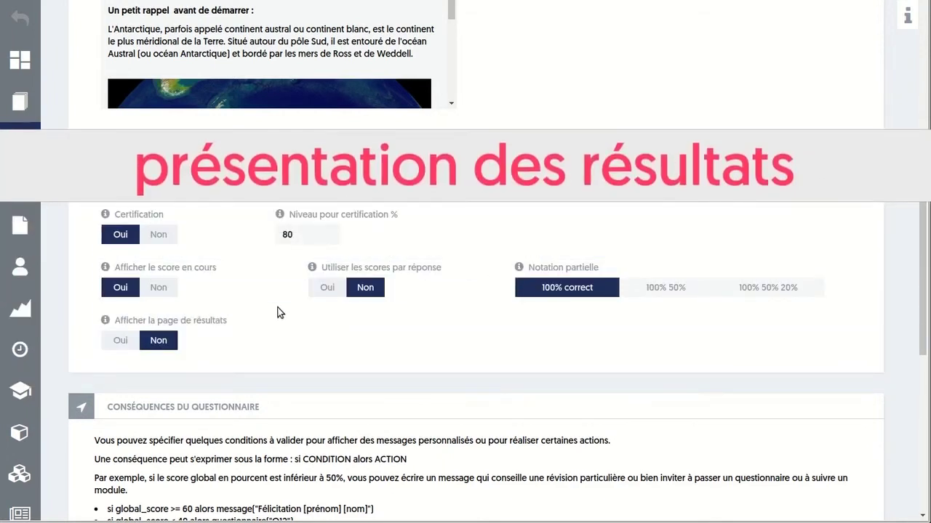
pyautogui.click(122, 341)
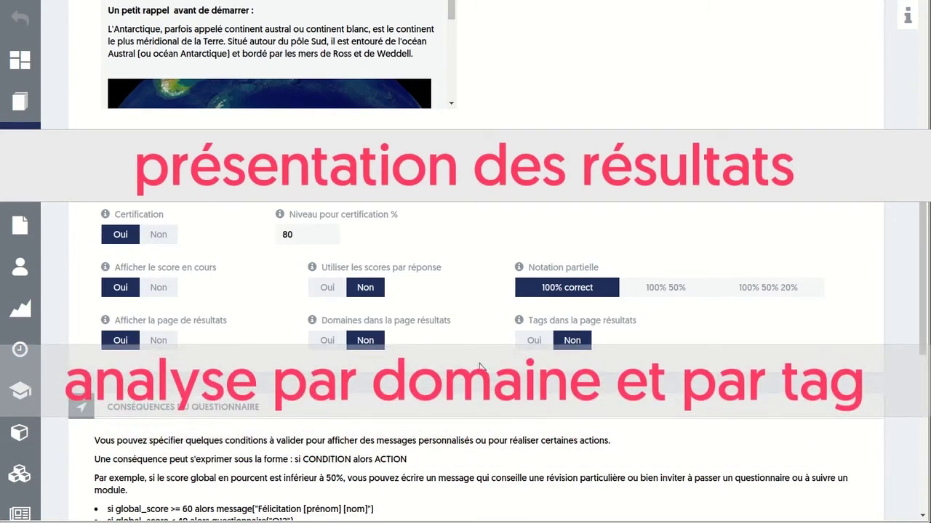
# Step: Examine the rules in the Conséquences du questionnaire section and consult its list of authorised condition variables
pyautogui.scroll(-2, 476, 368)
pyautogui.scroll(-1, 471, 342)
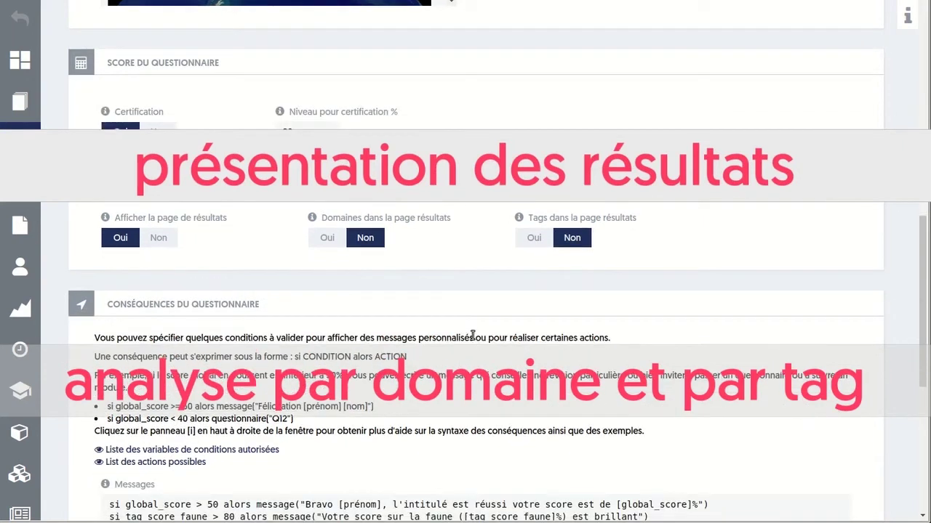
pyautogui.scroll(-1, 473, 314)
pyautogui.scroll(-2, 473, 315)
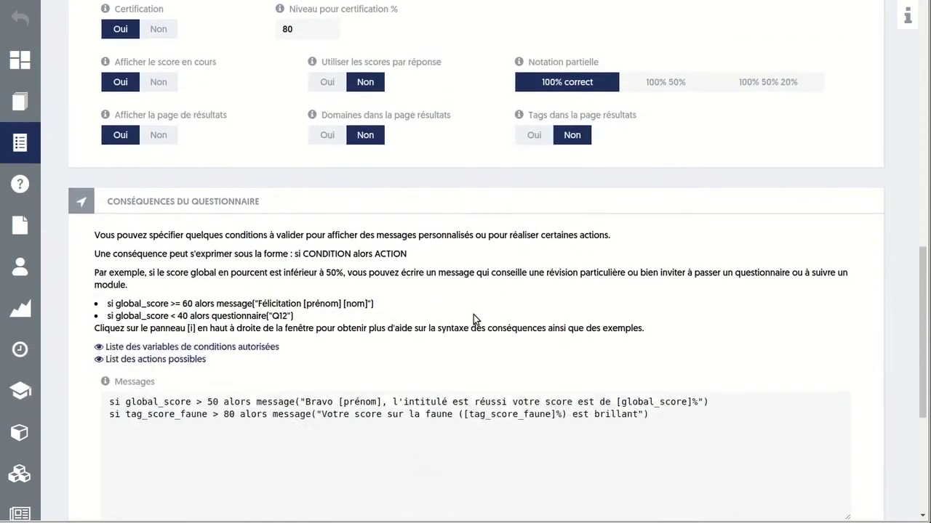
pyautogui.scroll(-1, 473, 315)
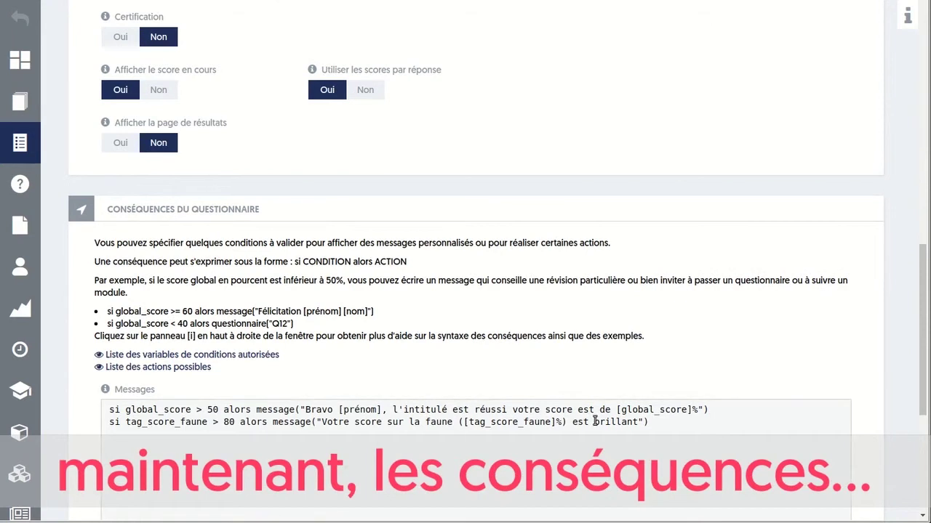
pyautogui.moveTo(922, 282); pyautogui.dragTo(922, 337)
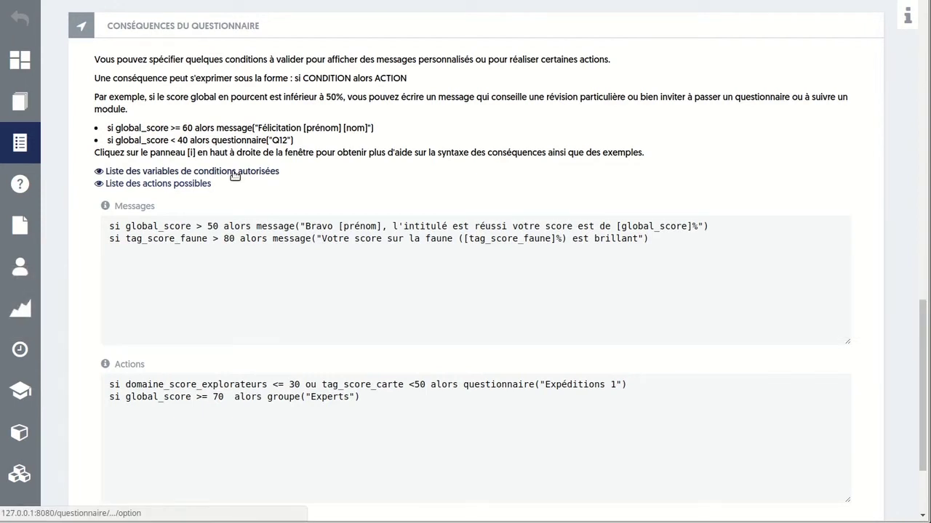
pyautogui.click(238, 173)
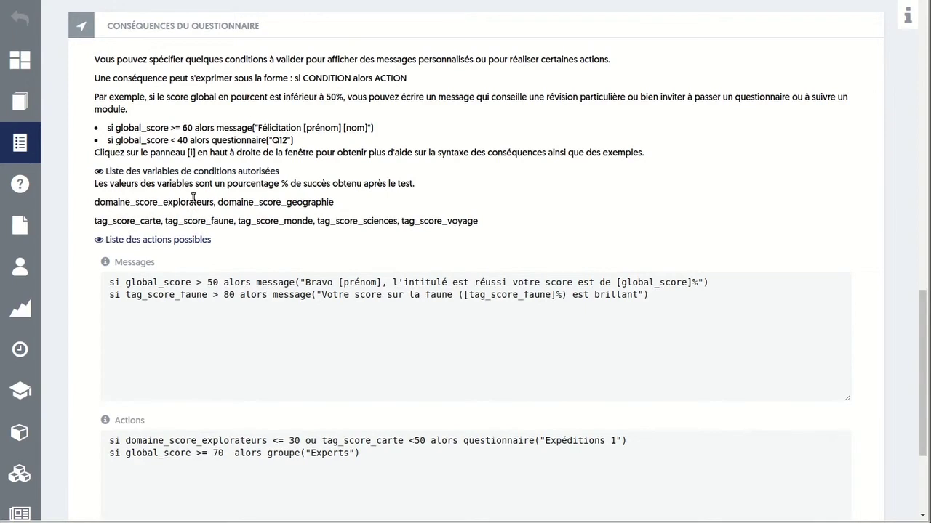
pyautogui.click(201, 176)
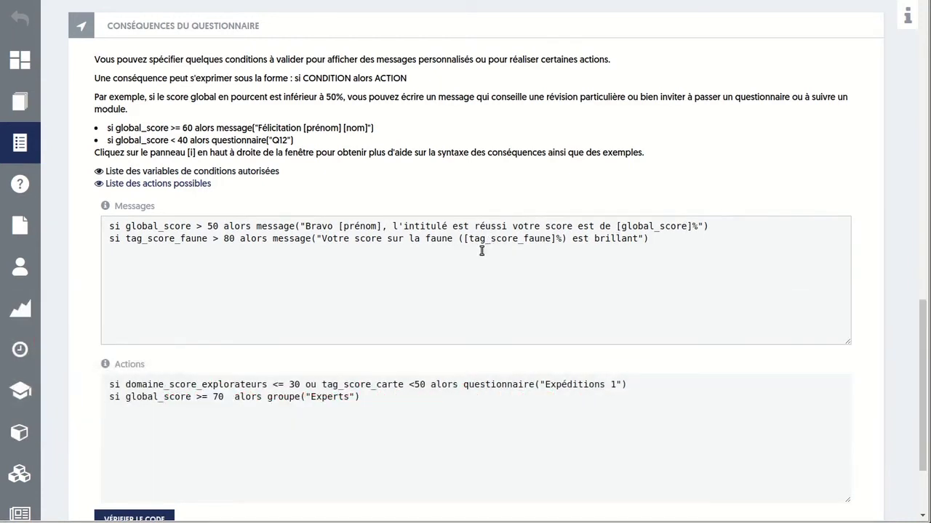
# Step: Consult the list of possible actions and the page help on the syntax of consequences
pyautogui.click(191, 190)
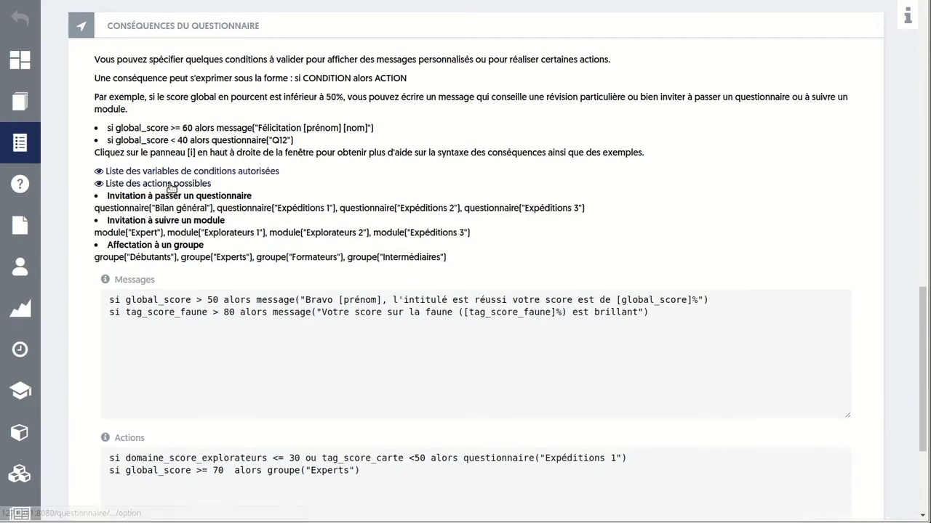
pyautogui.click(172, 186)
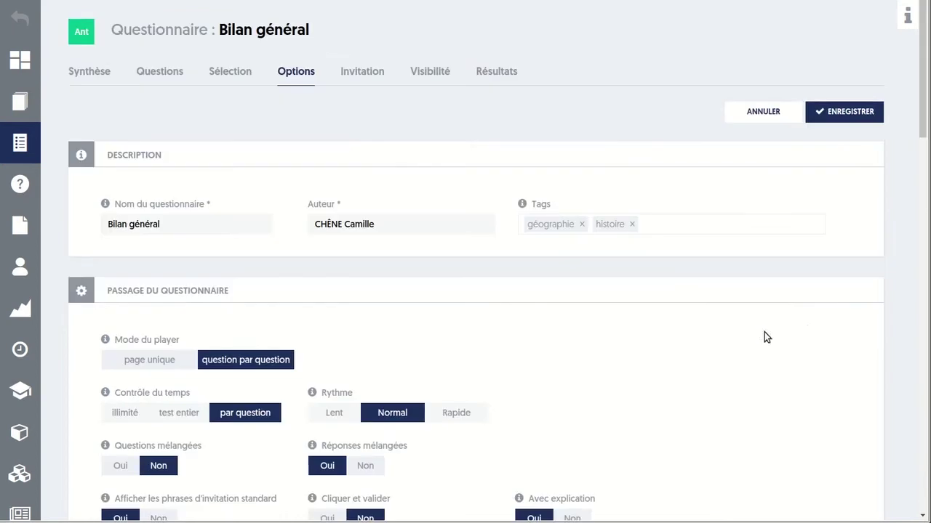
pyautogui.click(907, 18)
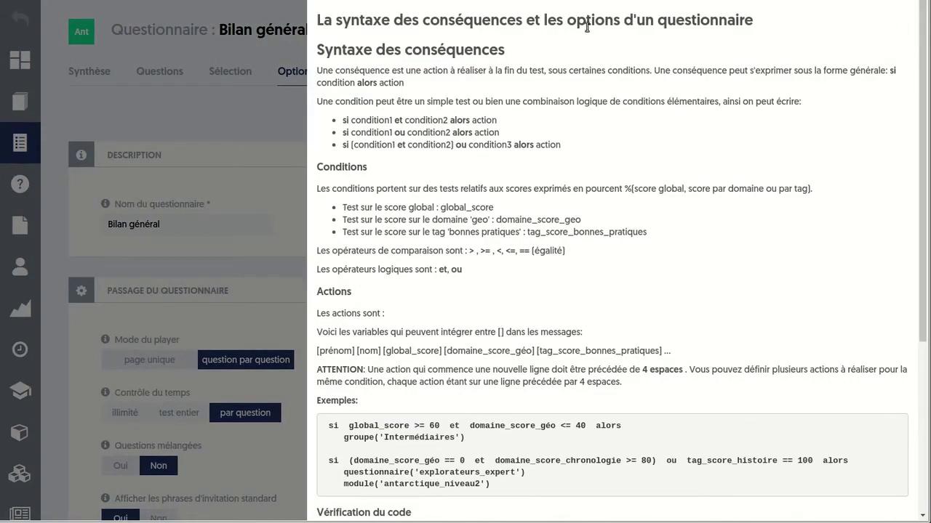
pyautogui.click(287, 52)
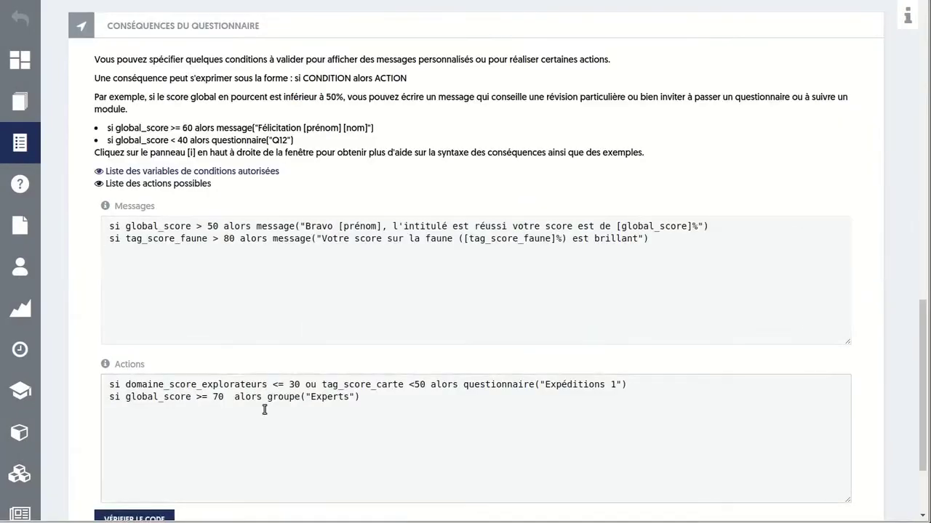
# Step: Check the consequences code with the test data global_score = 70, domaine_score_explorateurs = 20 and tag_score_faune = 90
pyautogui.scroll(-1, 259, 425)
pyautogui.click(157, 452)
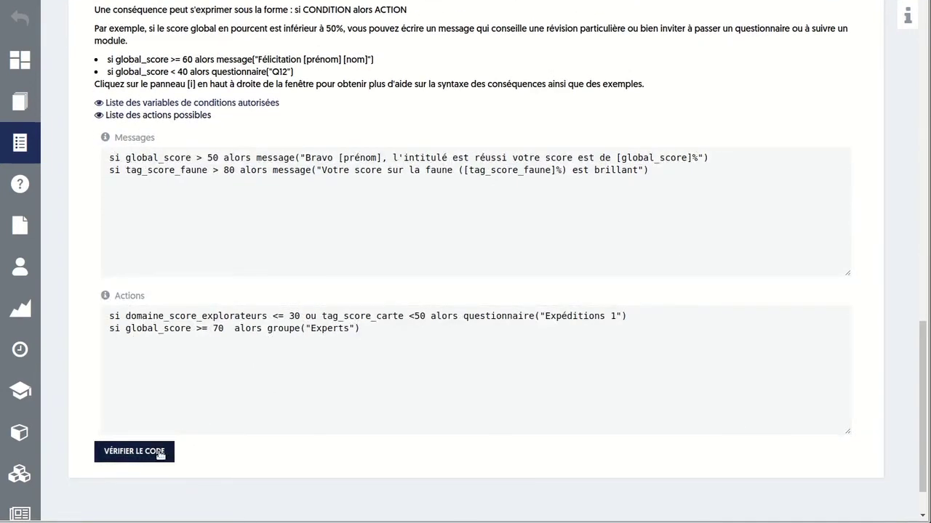
pyautogui.click(161, 456)
pyautogui.click(644, 248)
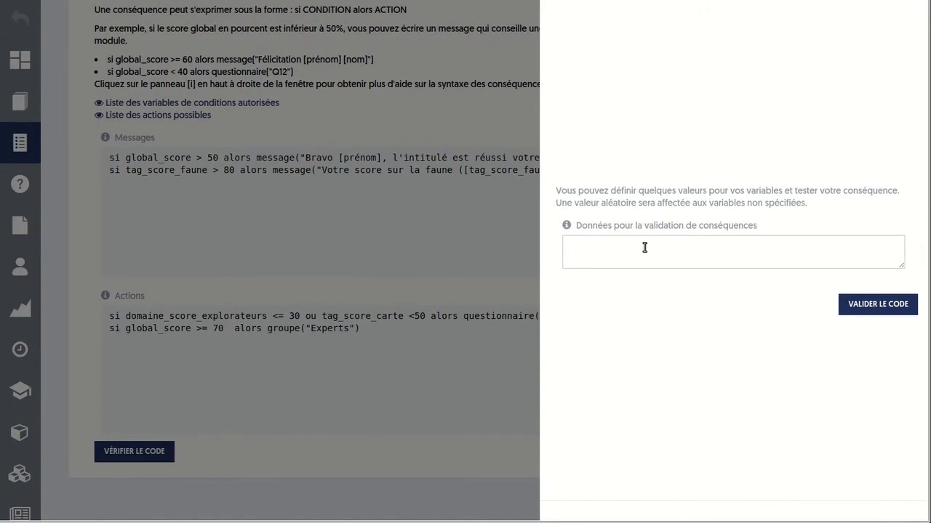
pyautogui.write('global_score = 70 domaine_score_explorateurs = 20 tag_score_faune = 90')
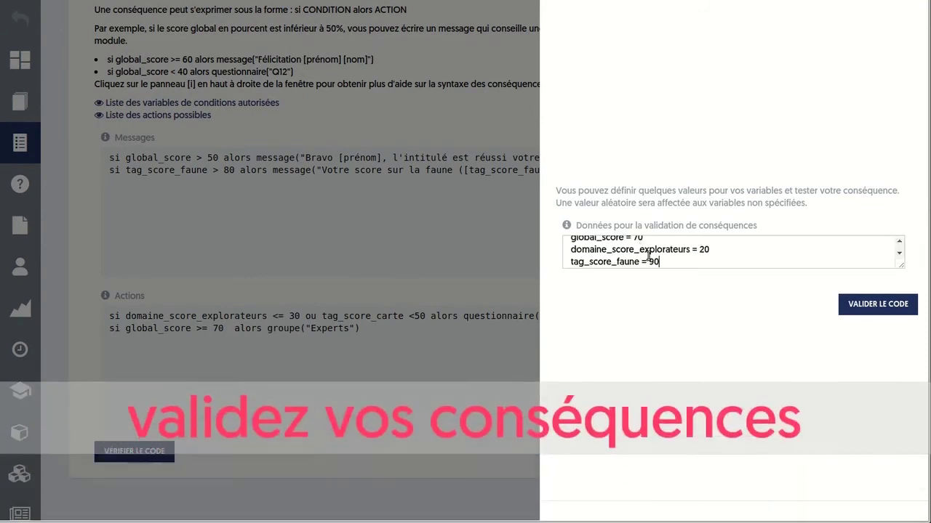
pyautogui.moveTo(902, 271); pyautogui.dragTo(903, 293)
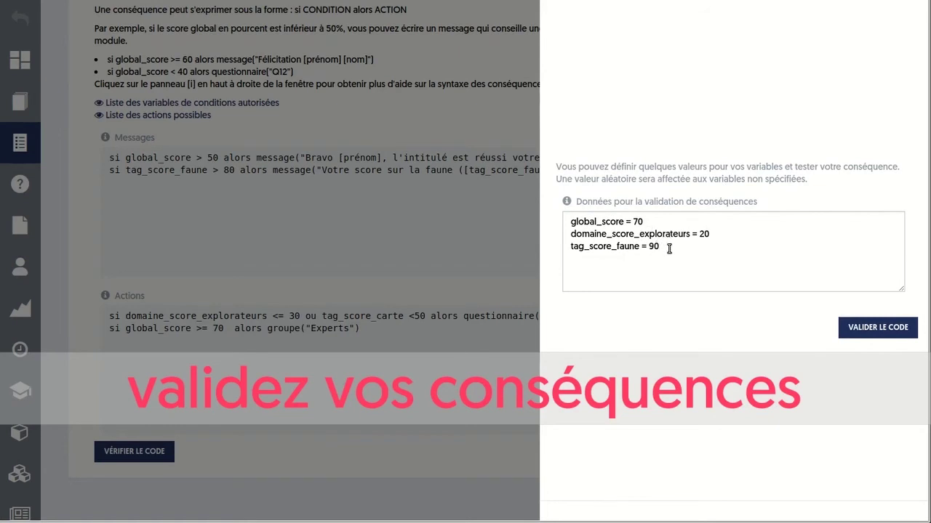
pyautogui.click(858, 329)
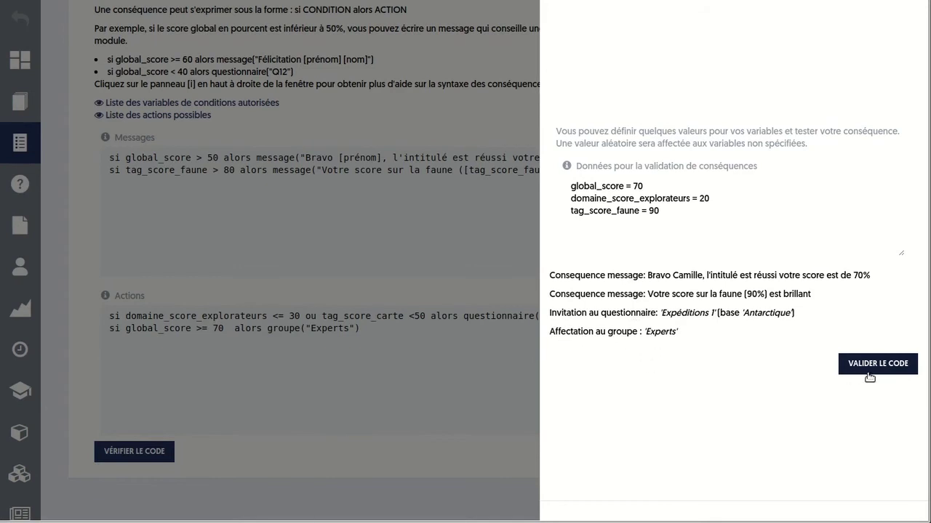
pyautogui.click(509, 250)
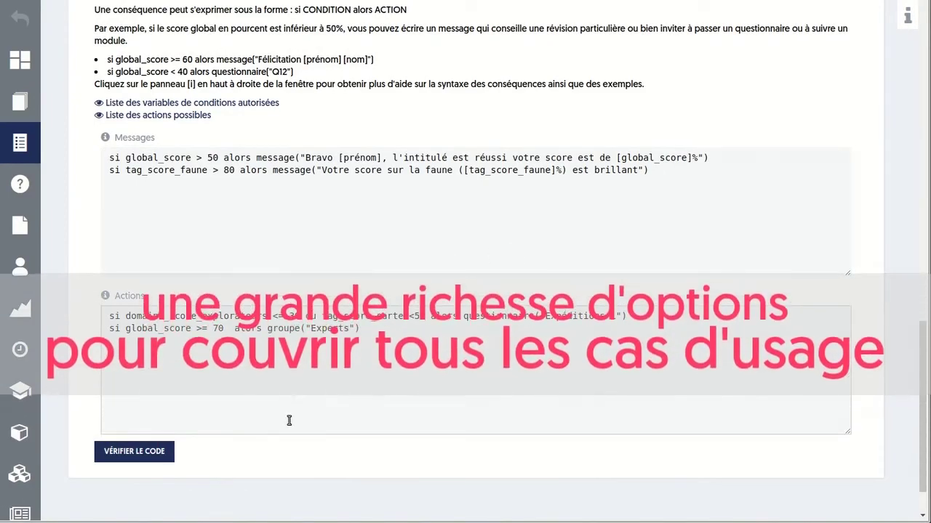
pyautogui.scroll(2, 285, 422)
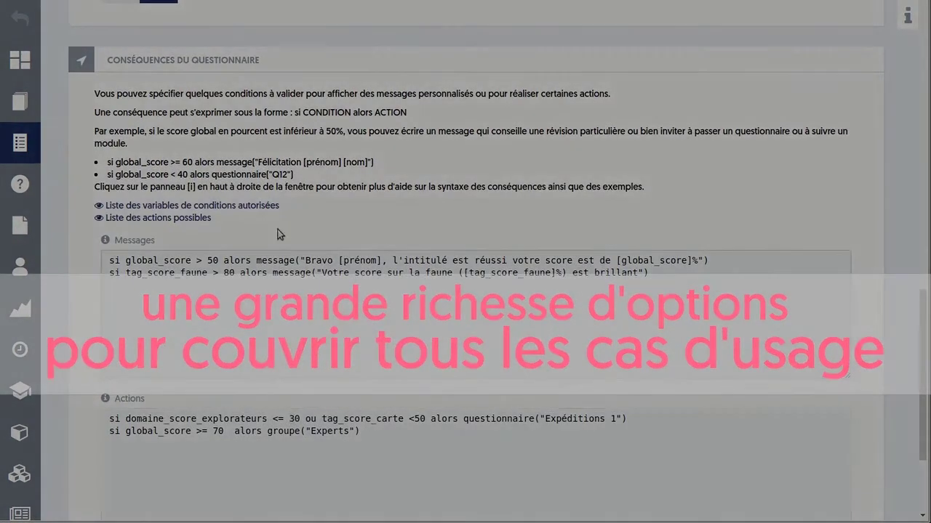